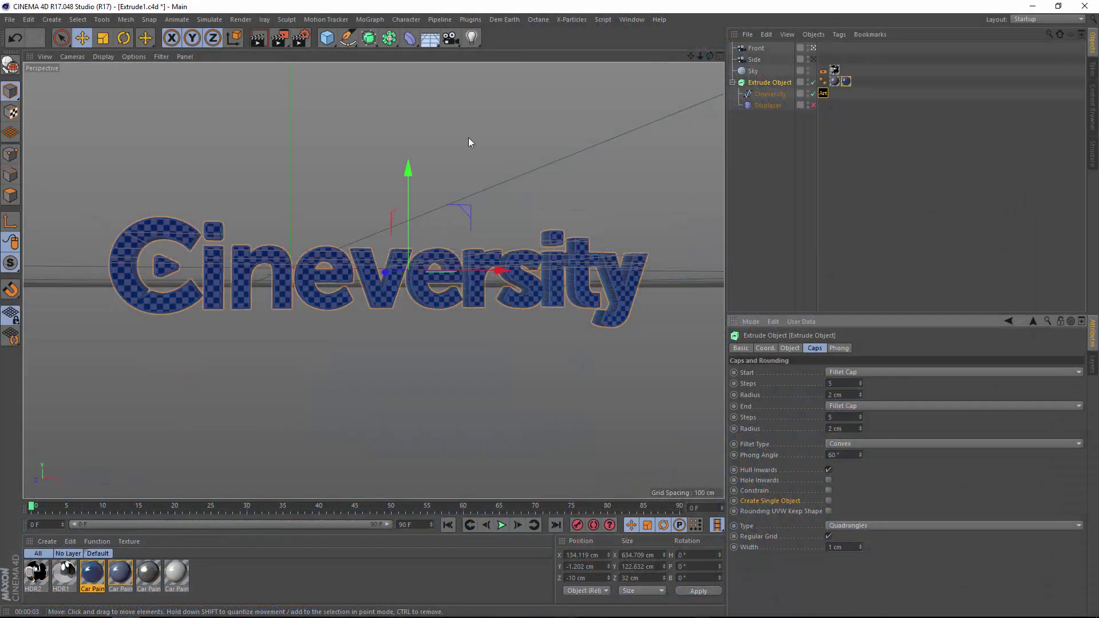
Delete the checker texture tag from the Extrude Object
click(369, 38)
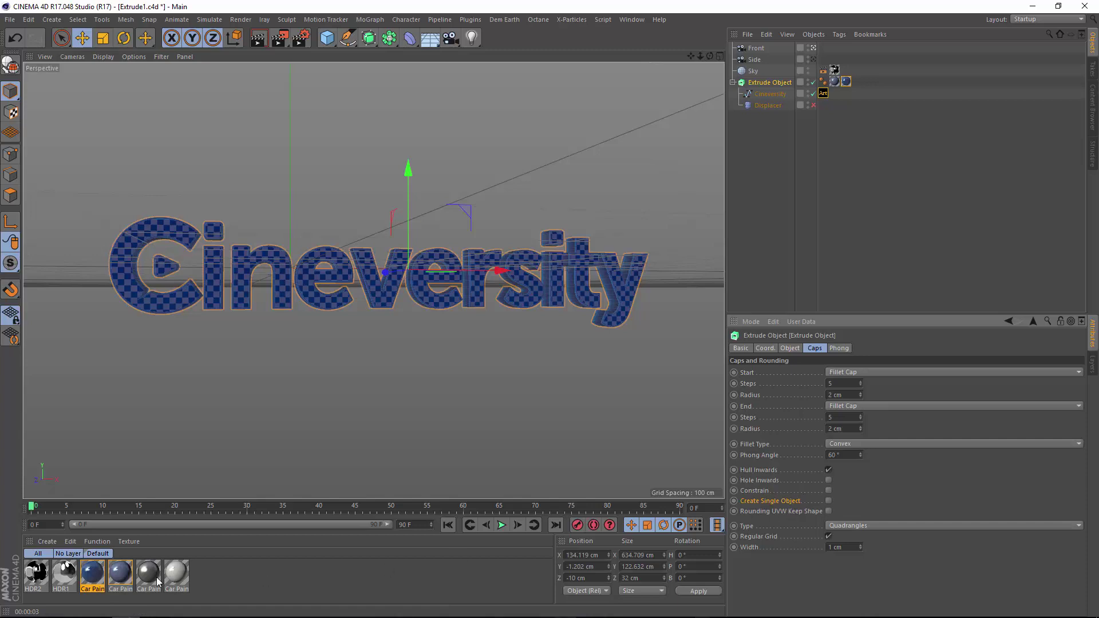
mouse_move(92, 573)
mouse_down()
mouse_move(857, 72)
mouse_move(836, 94)
mouse_move(846, 82)
mouse_up()
key(Delete)
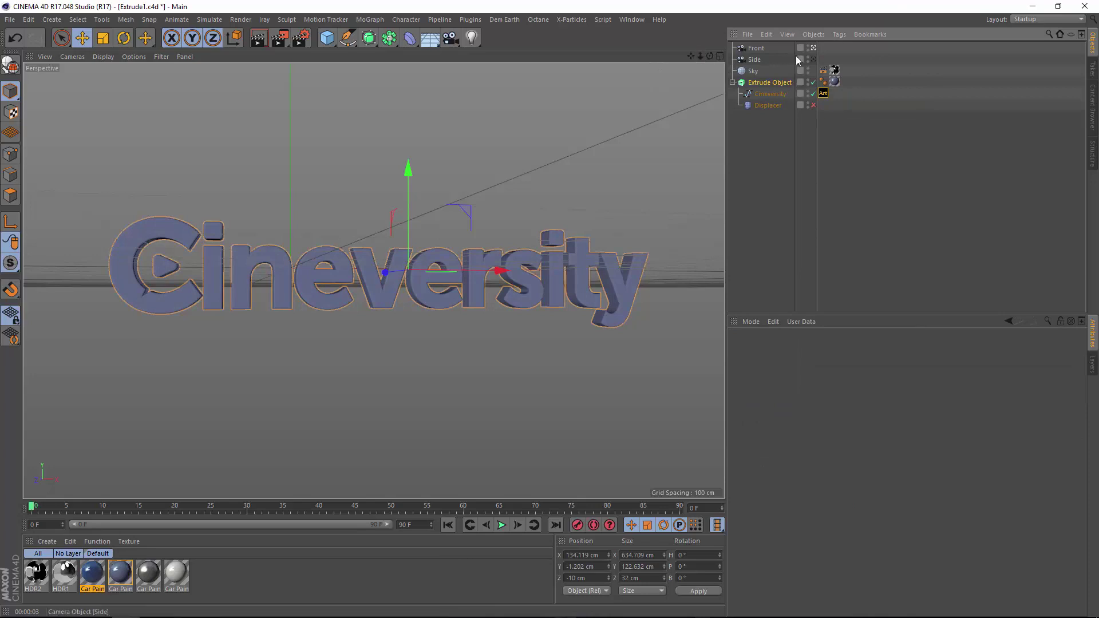
Activate the Side camera for a close-up of the C and select Extrude Object
click(813, 58)
click(814, 59)
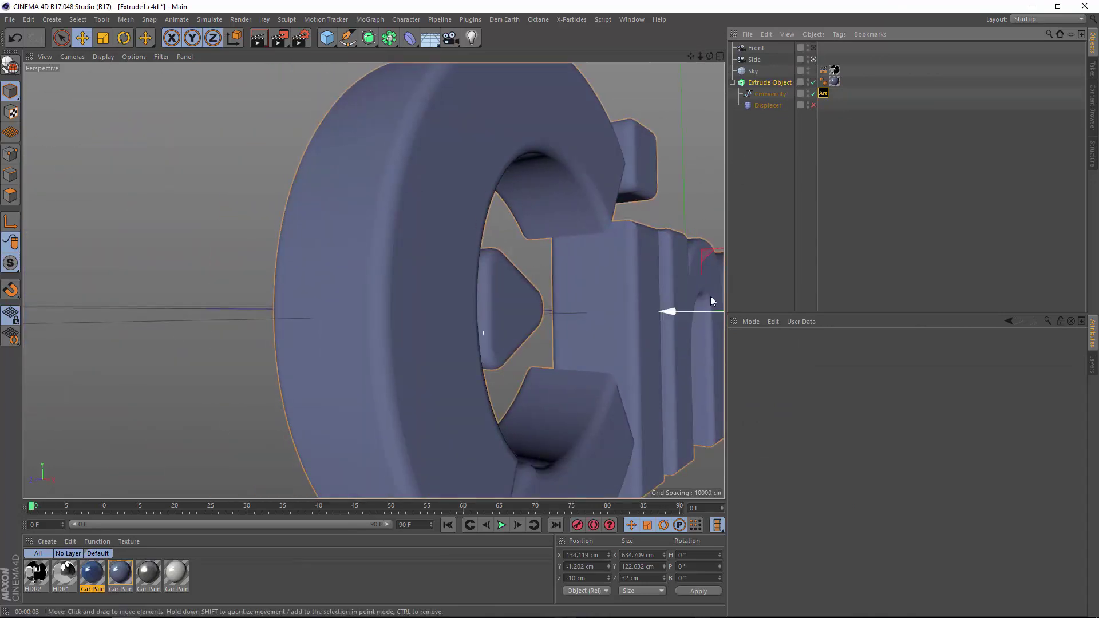
click(767, 84)
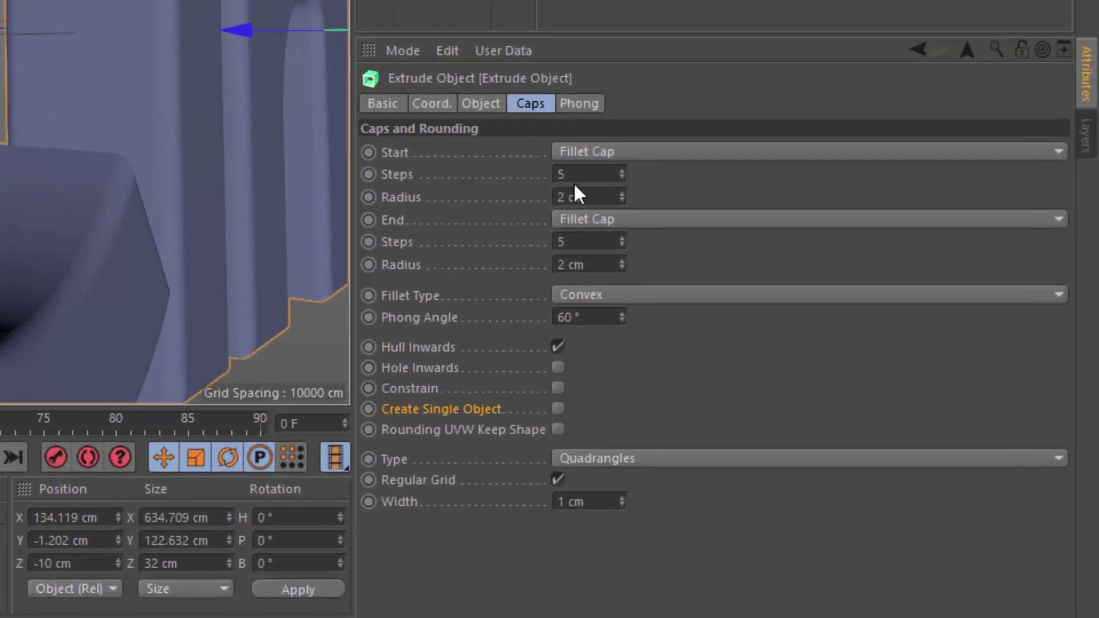
Set the Start Steps and End Steps of the fillet caps to 1
click(833, 383)
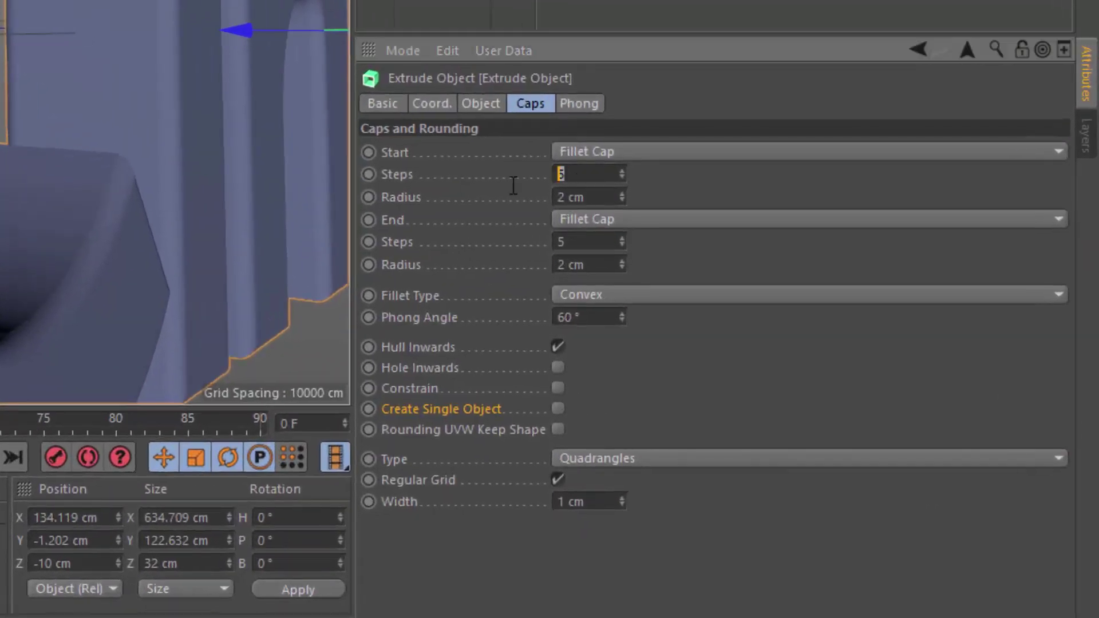
text(1)
click(591, 242)
text(1)
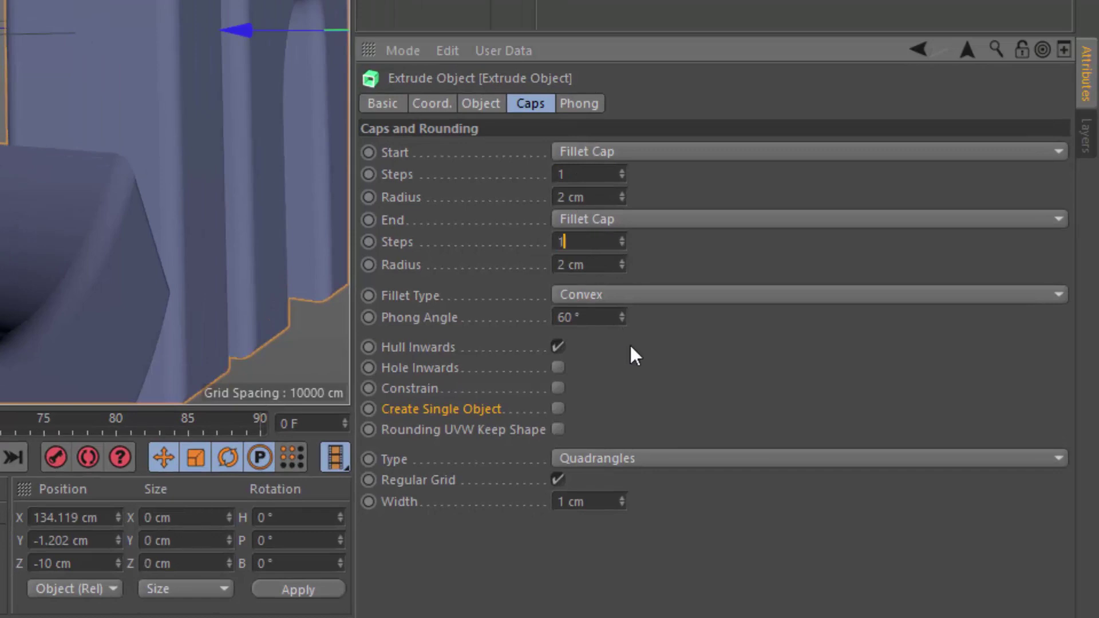
key(Return)
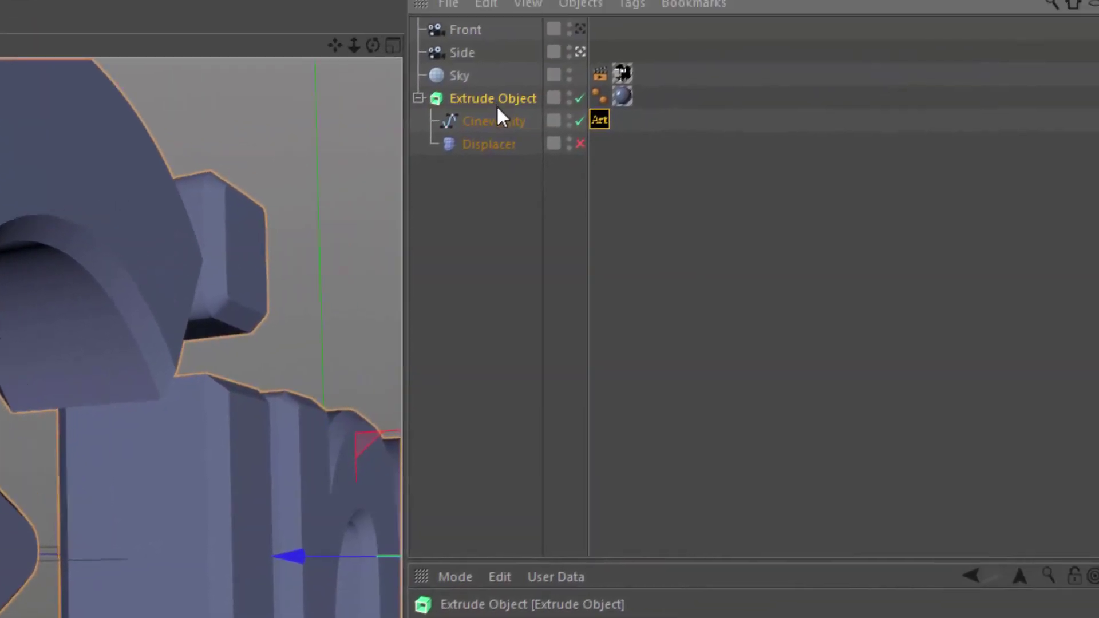
key(c)
click(366, 107)
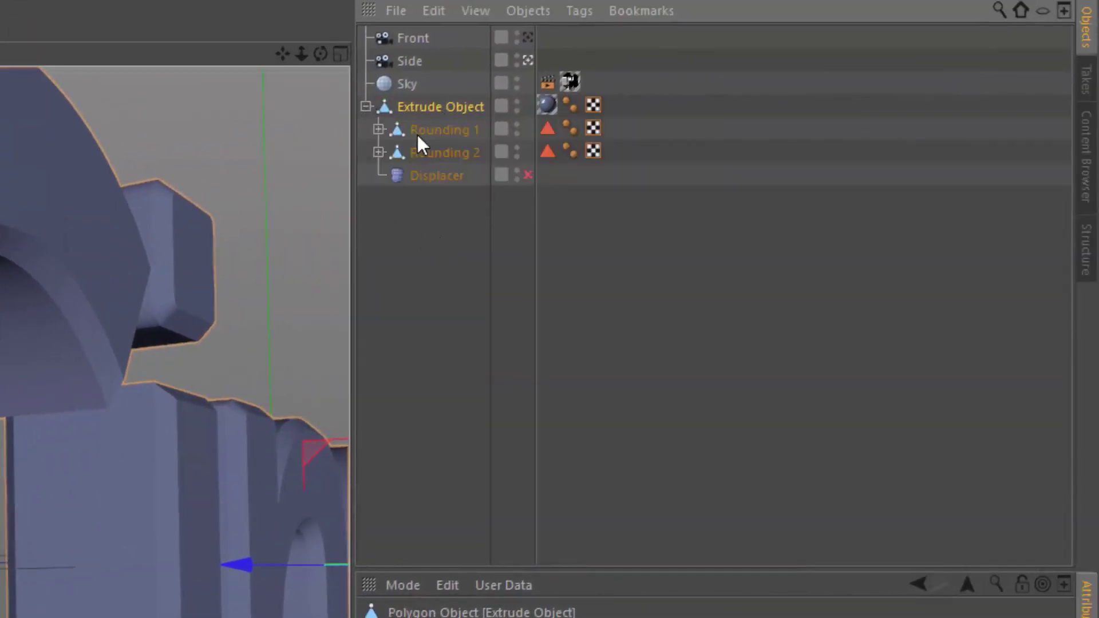
click(379, 130)
click(378, 175)
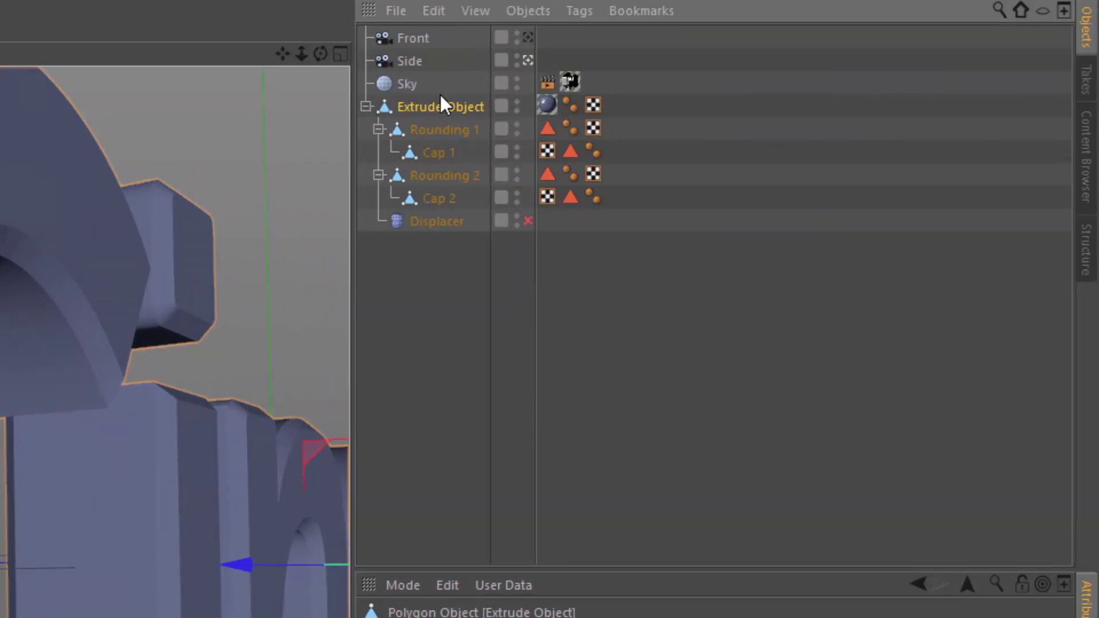
key(ctrl+z)
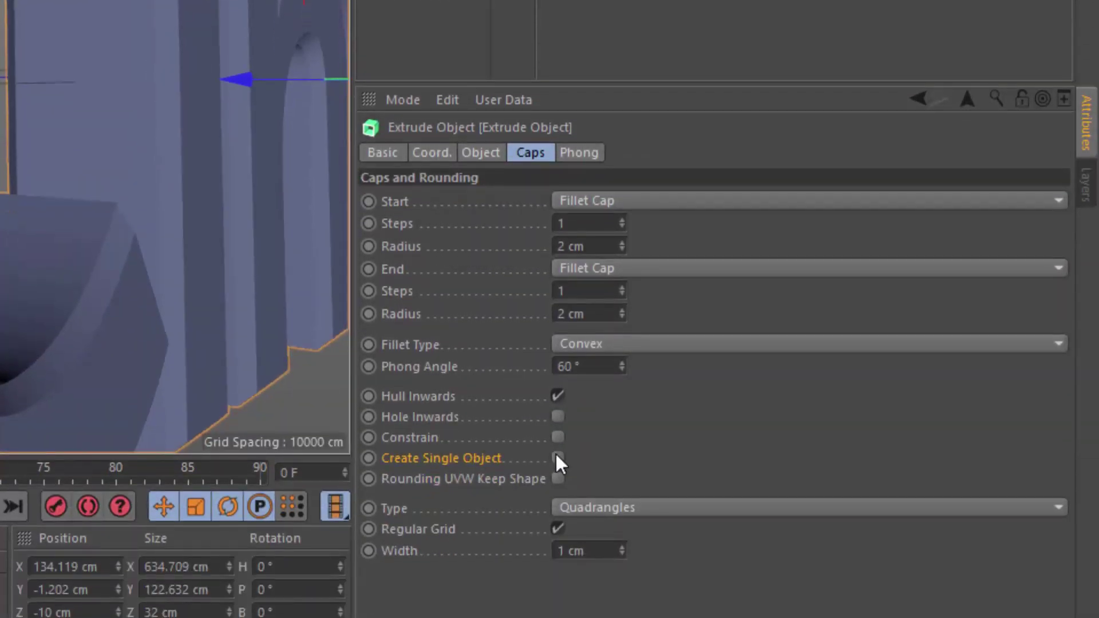
Enable Create Single Object on the extrusion and check its Phong tag settings
click(557, 458)
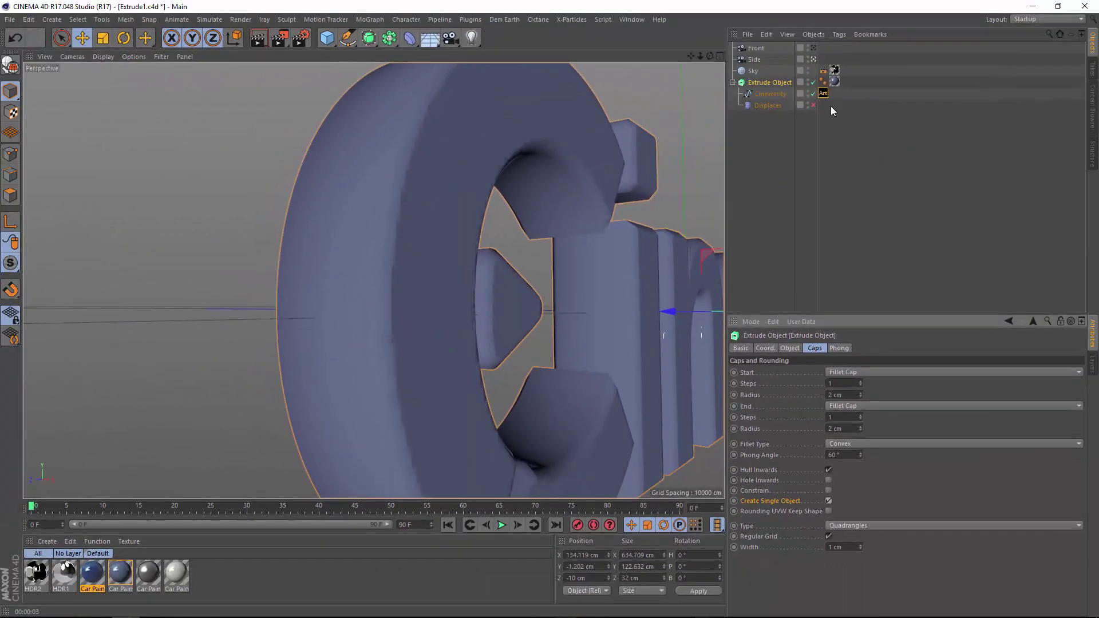
click(823, 82)
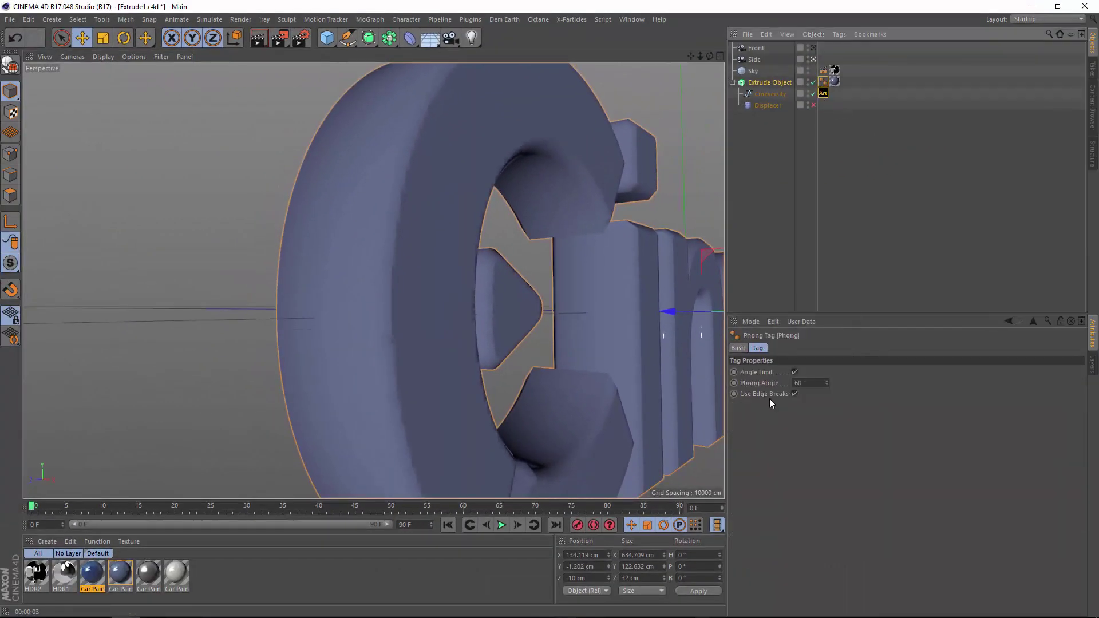
click(770, 82)
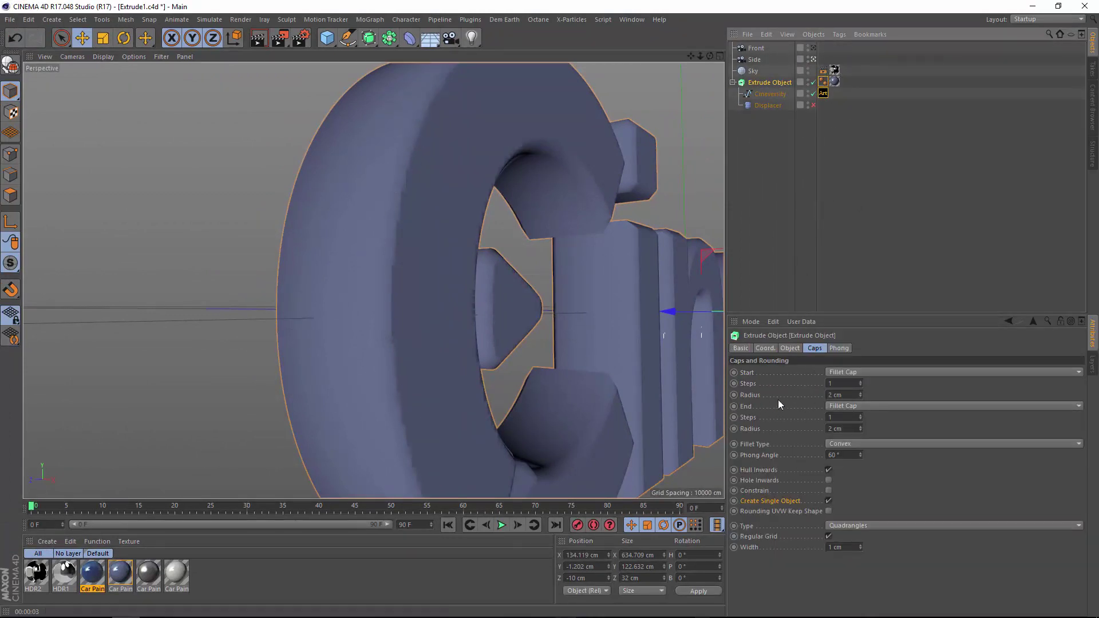
Raise the Start and End cap Steps to 3
click(836, 383)
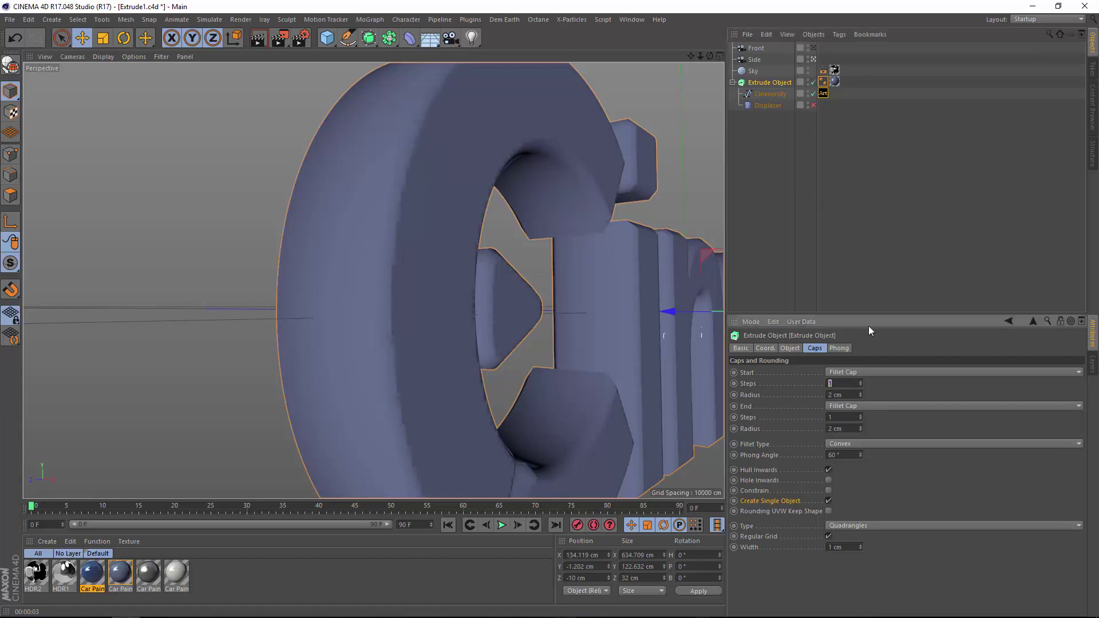
text(33)
key(Return)
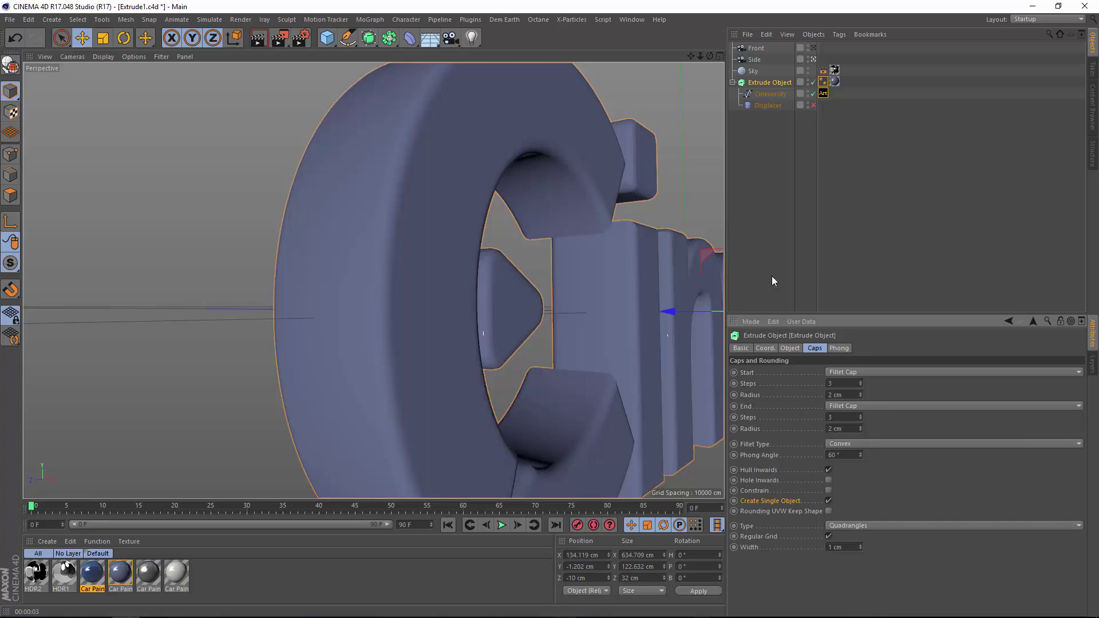
Enable the Displacer deformer so the extruded text surface becomes bumpy
click(813, 105)
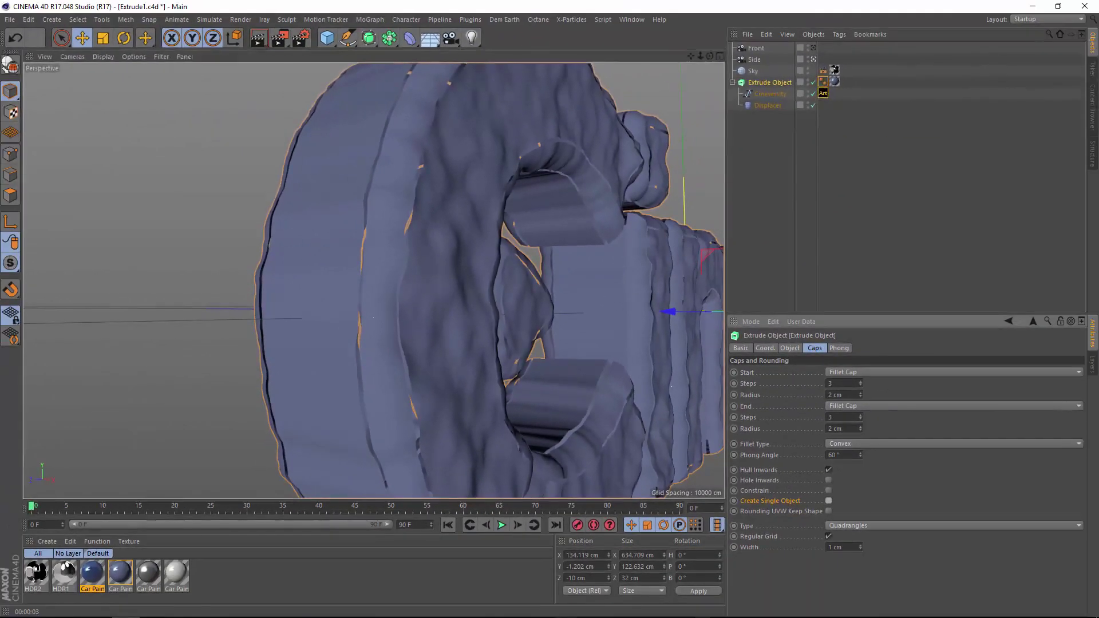
click(389, 38)
Enable Create Single Object and apply the blue Car Paint checker material to Extrude Object
click(828, 501)
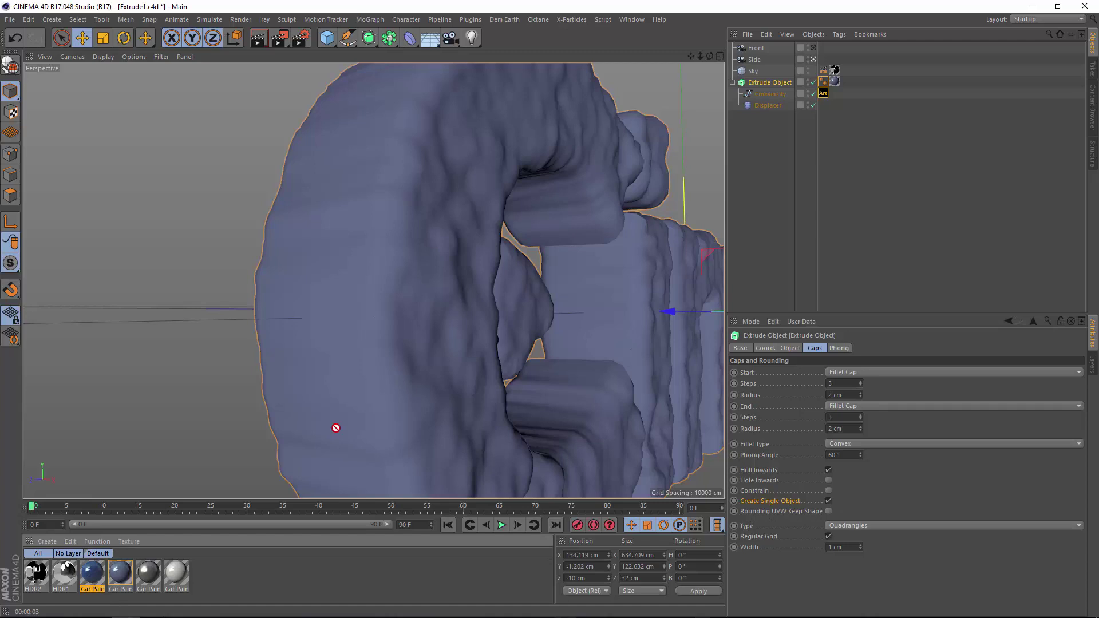
drag(809, 78, 822, 82)
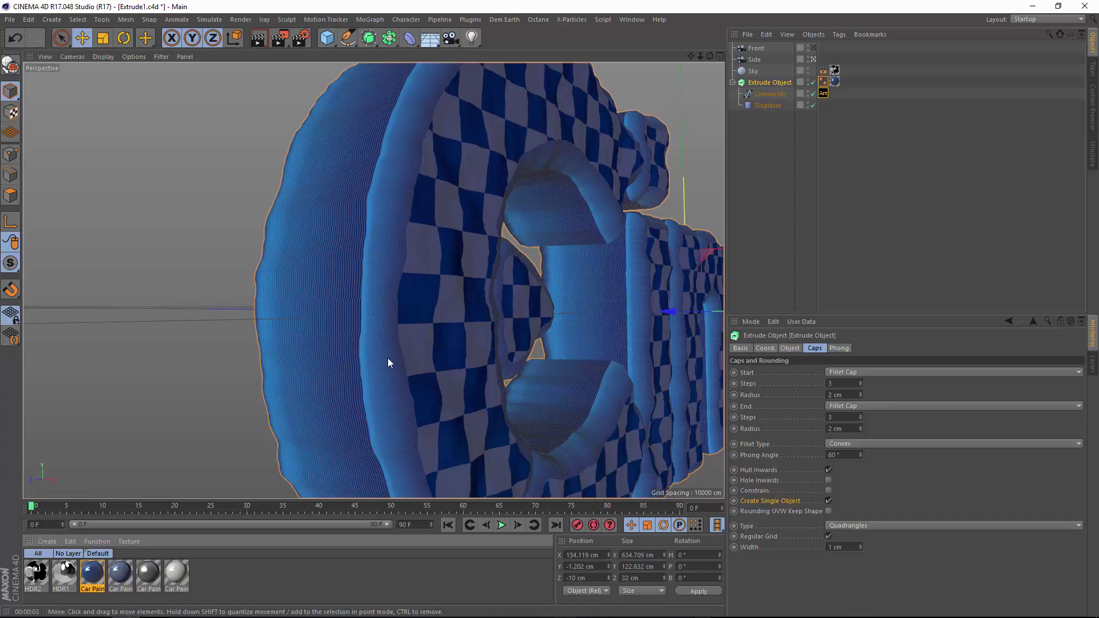
click(835, 82)
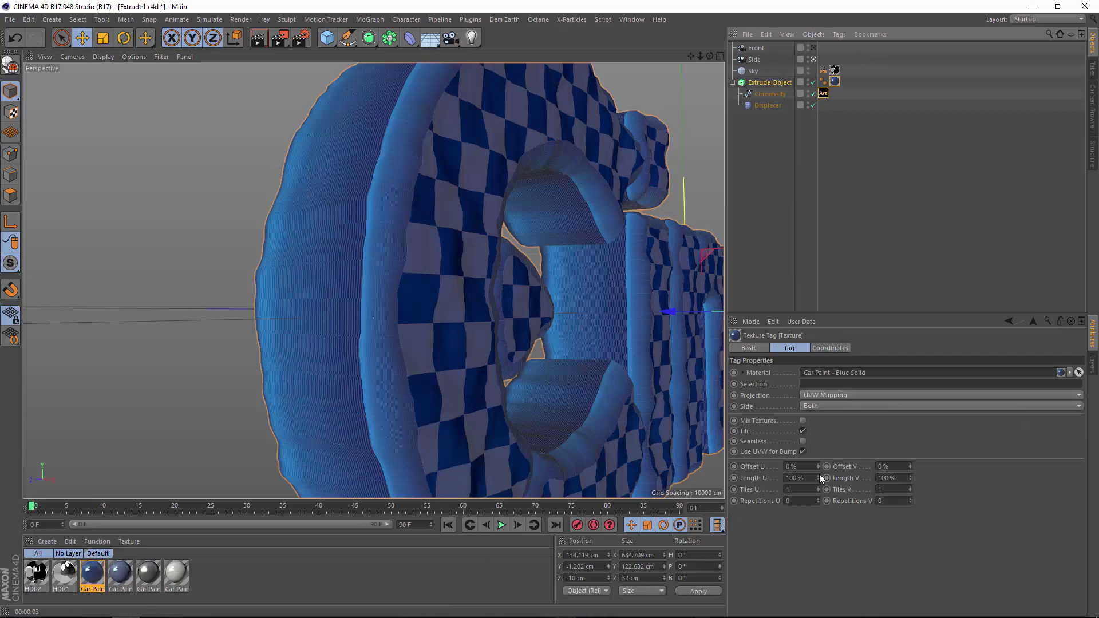
Set the texture tag's Length U and Length V to 500%
click(802, 477)
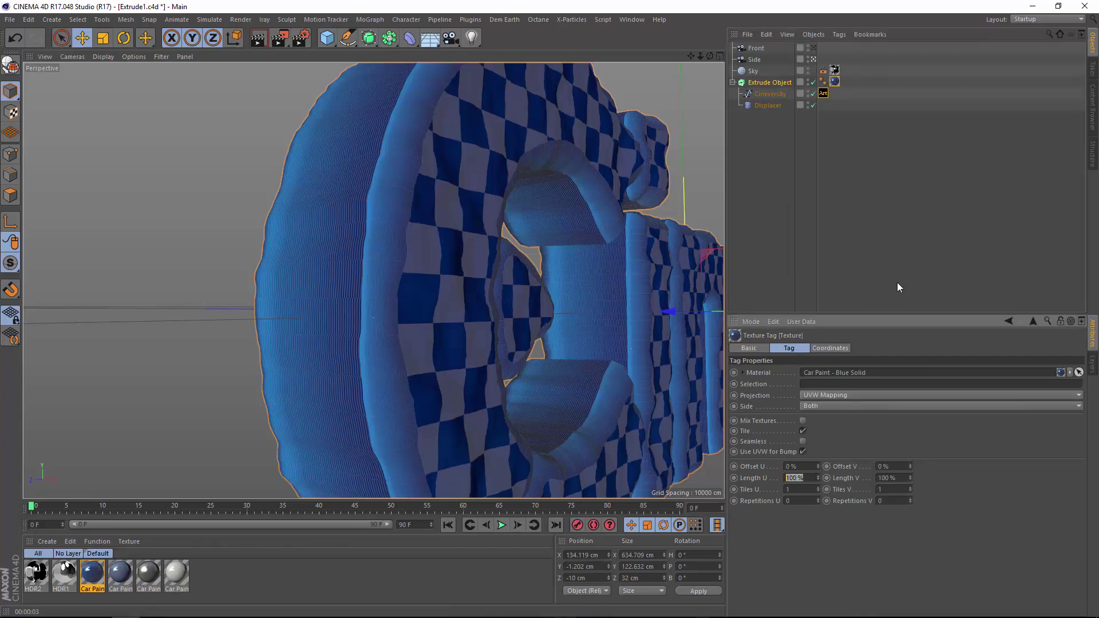
text(500)
key(Tab)
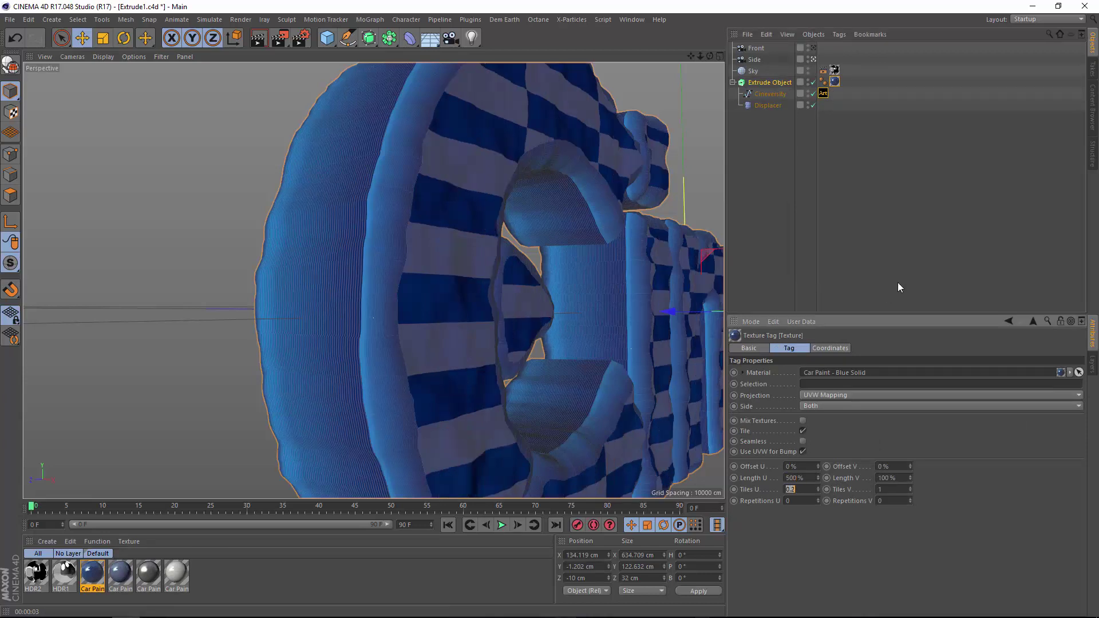
text(500)
key(Return)
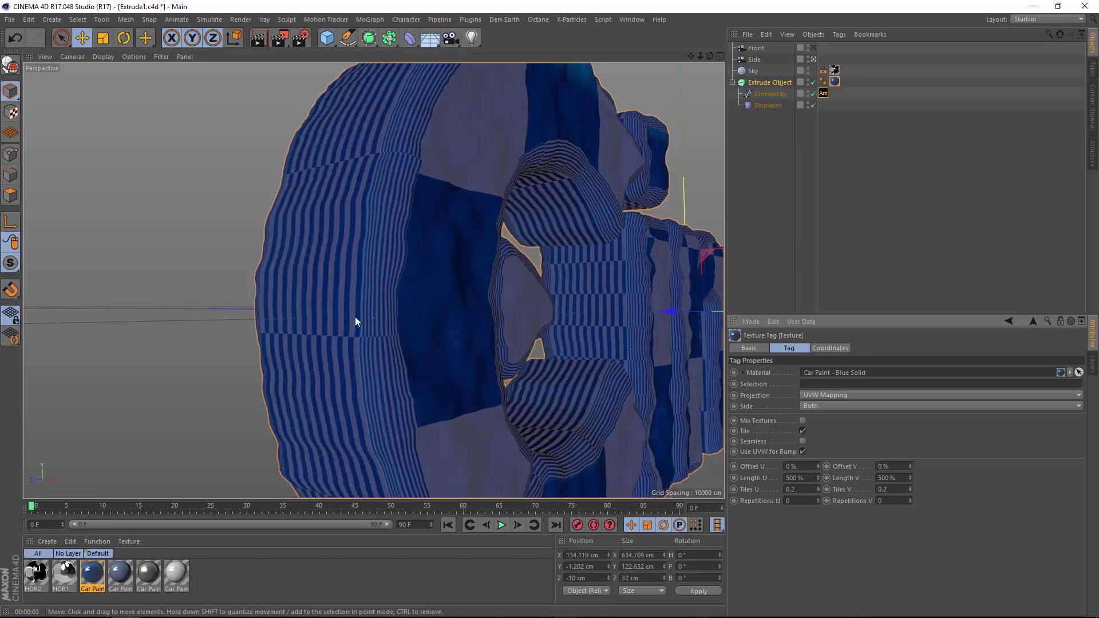
Turn on Rounding UVW Keep Shape, disable the Displacer, and toggle Keep Shape to compare
click(770, 83)
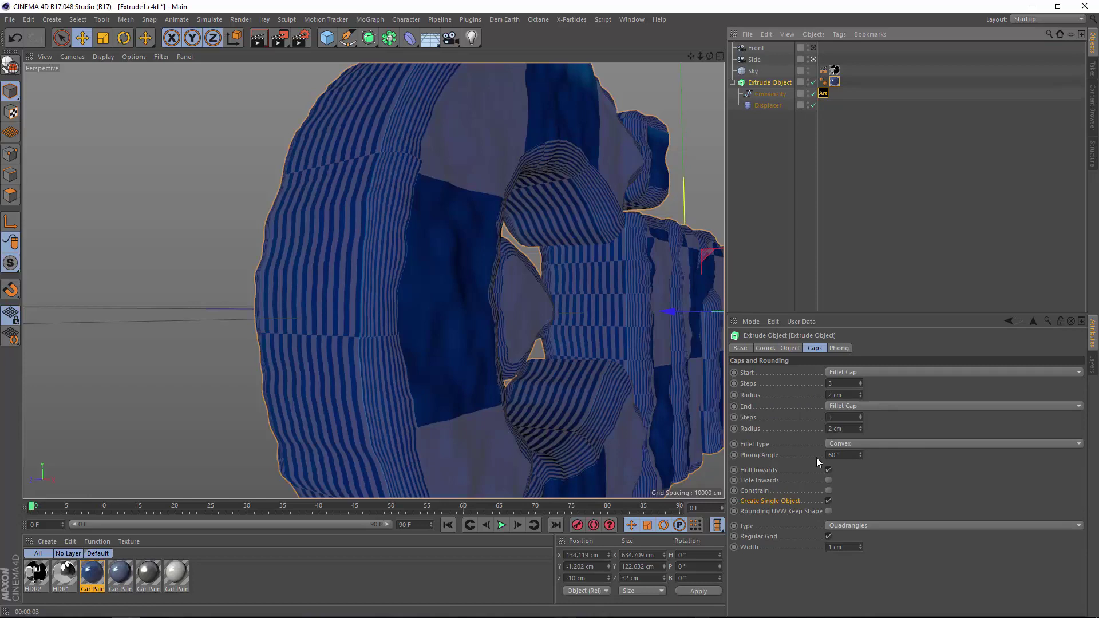
click(829, 511)
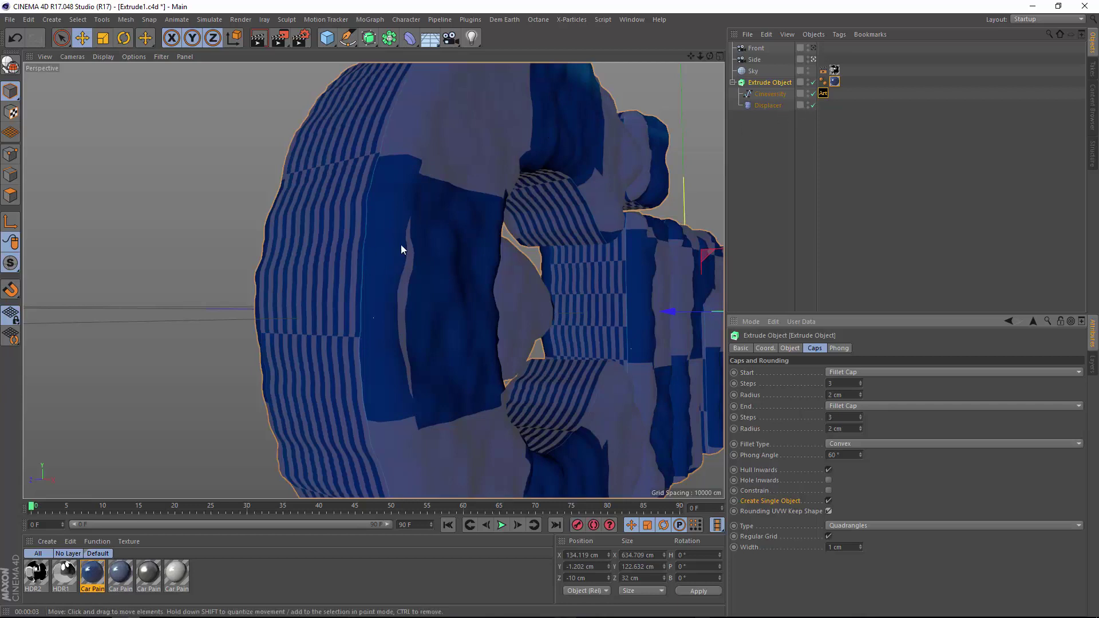
click(813, 105)
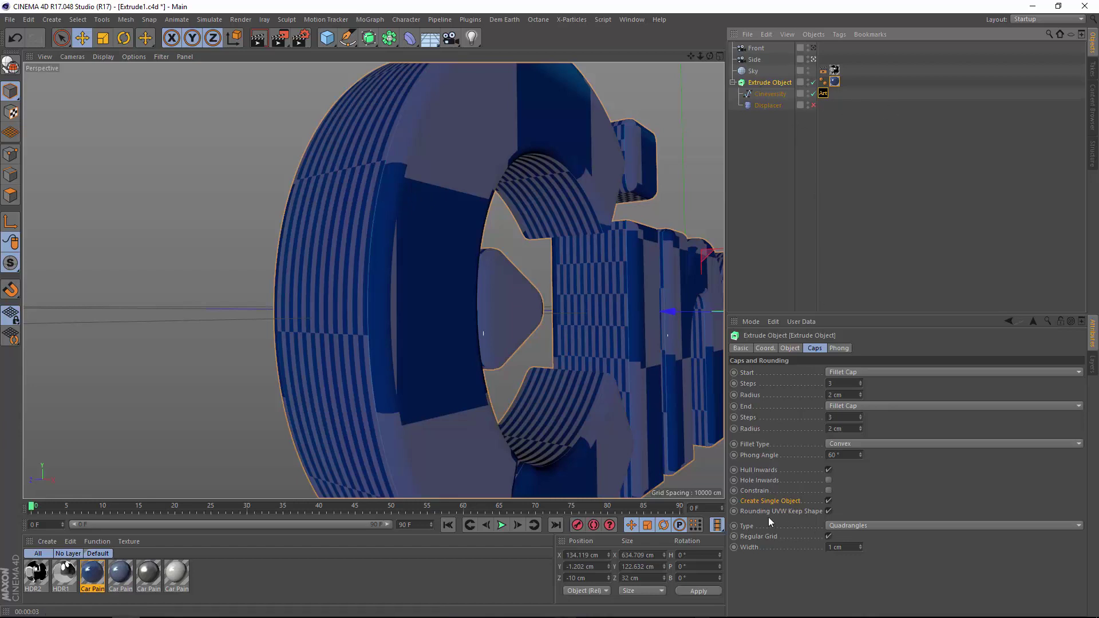
click(829, 511)
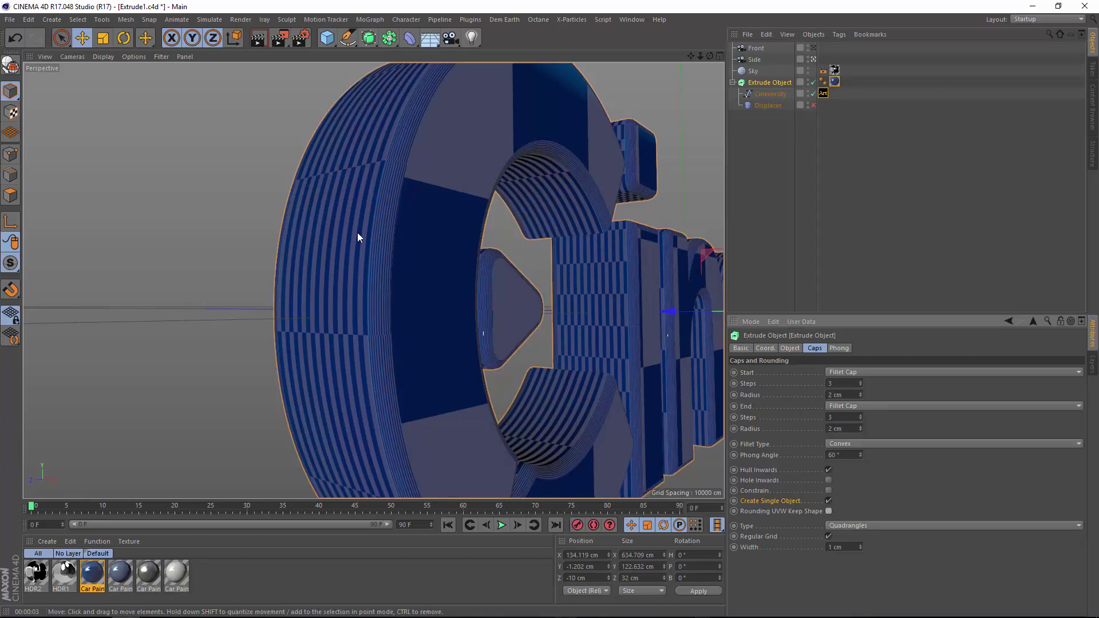
click(829, 512)
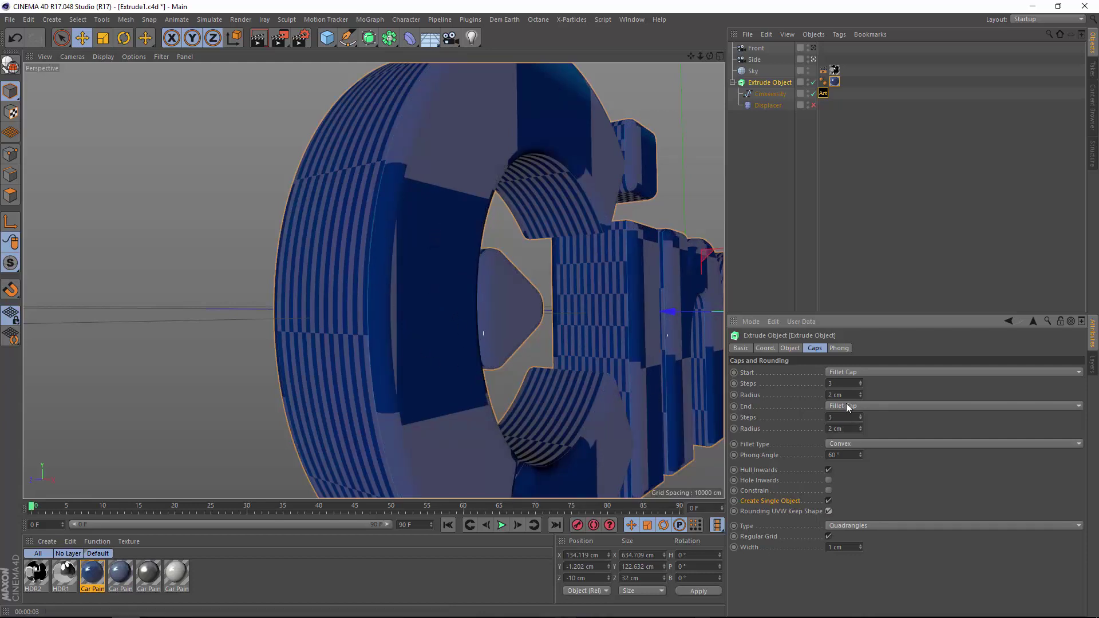
Reset the texture tag's Length V to 100% and view through the Front camera
click(835, 81)
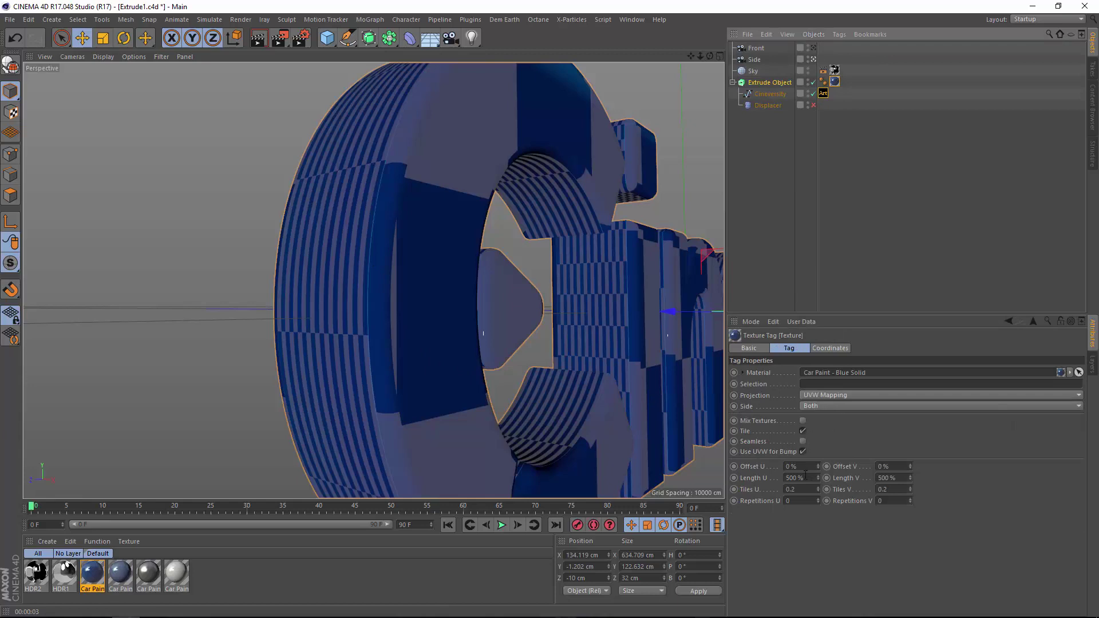
key(Tab)
text(100)
key(Return)
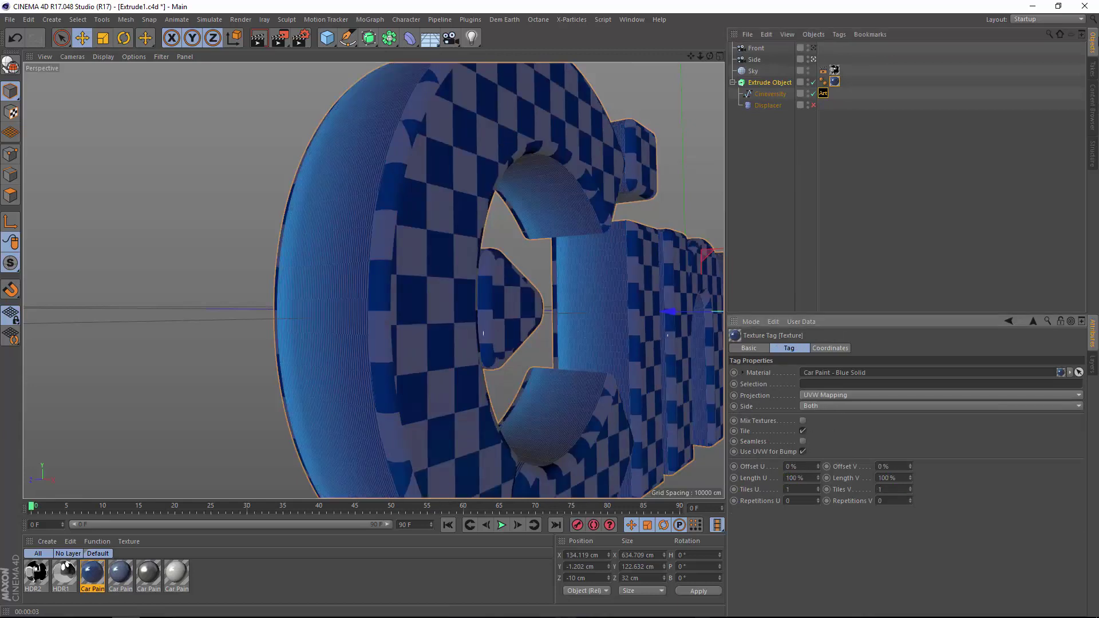
click(813, 50)
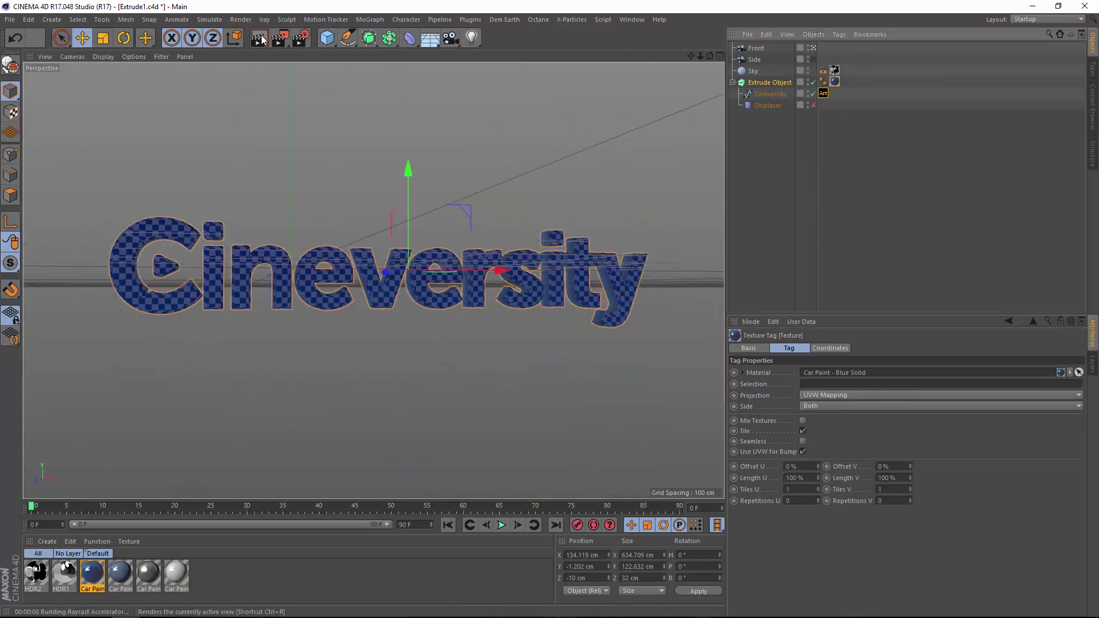